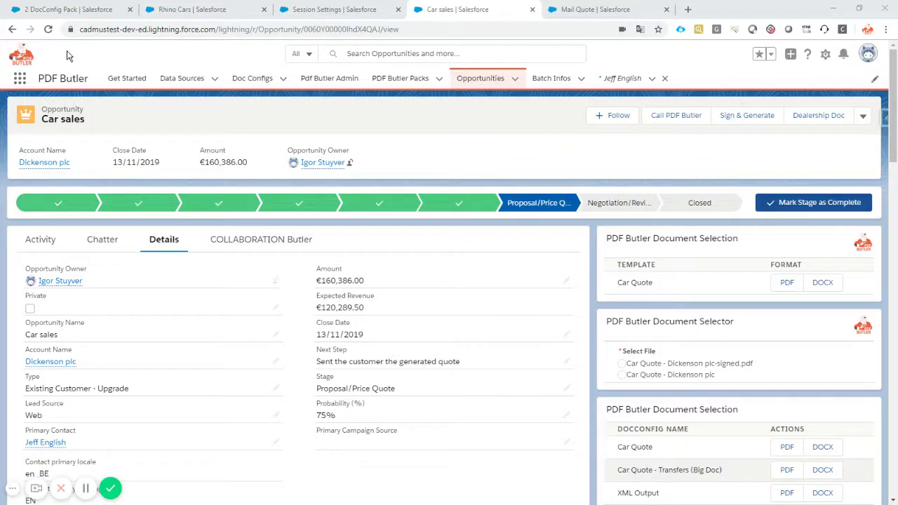
# Generate the Car Quote template as DOCX and open the downloaded document in Word with editing enabled.
pyautogui.moveTo(607, 320); pyautogui.dragTo(744, 325)
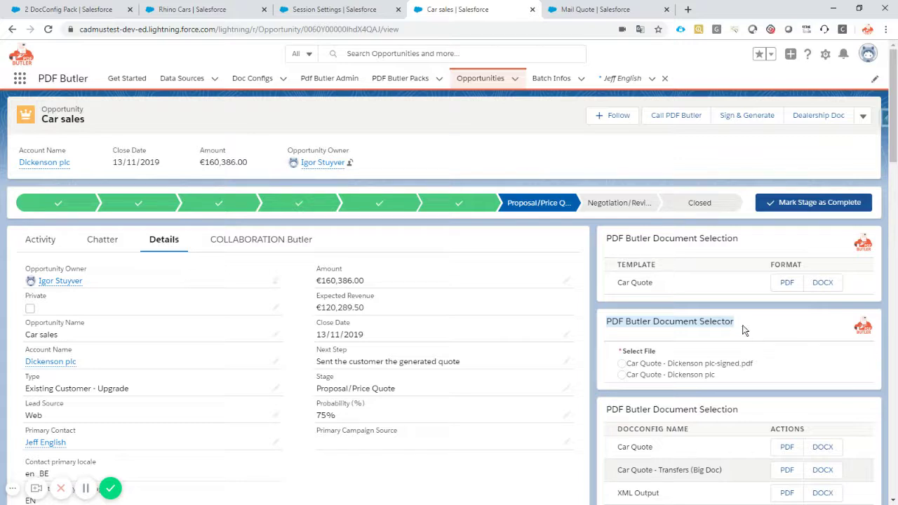
pyautogui.click(823, 283)
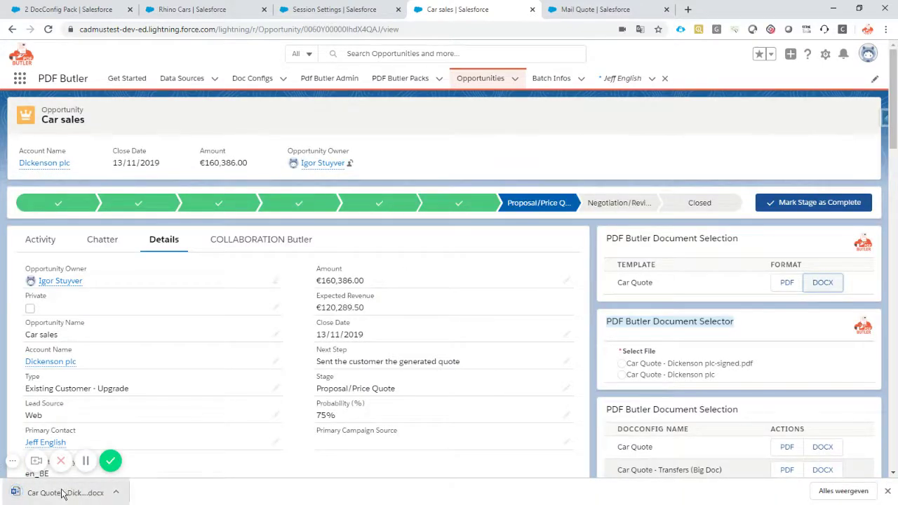
pyautogui.click(63, 492)
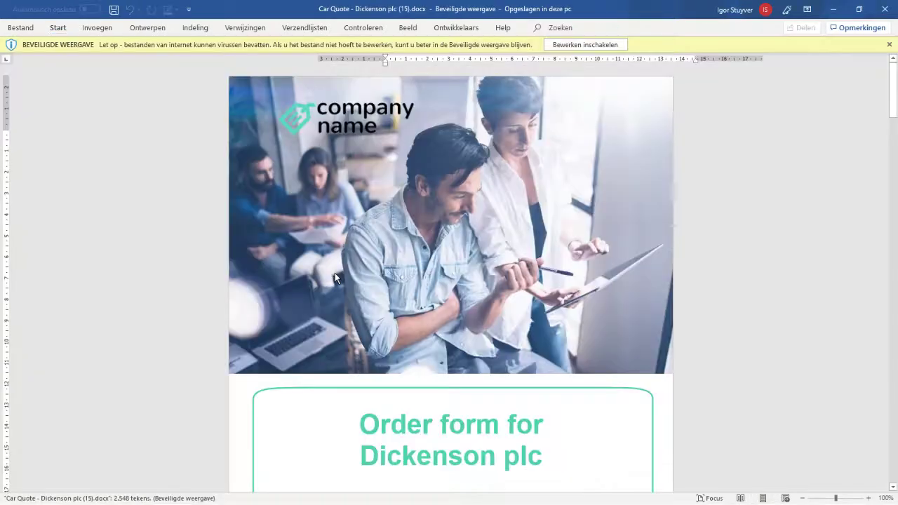
pyautogui.click(566, 47)
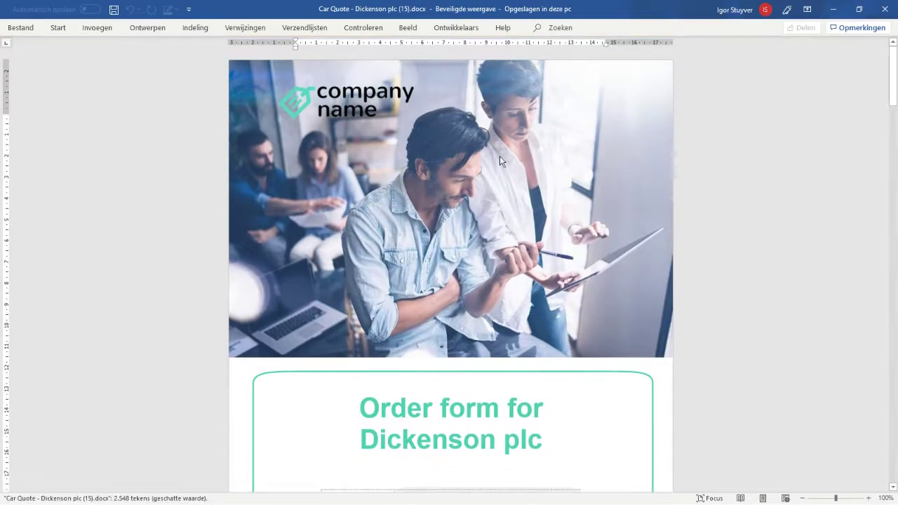
# Append the sentence "Small talk to be added" to the Differentiate yourself paragraph of the Rendaul Magene model.
pyautogui.scroll(-5, 389, 235)
pyautogui.scroll(-10, 388, 236)
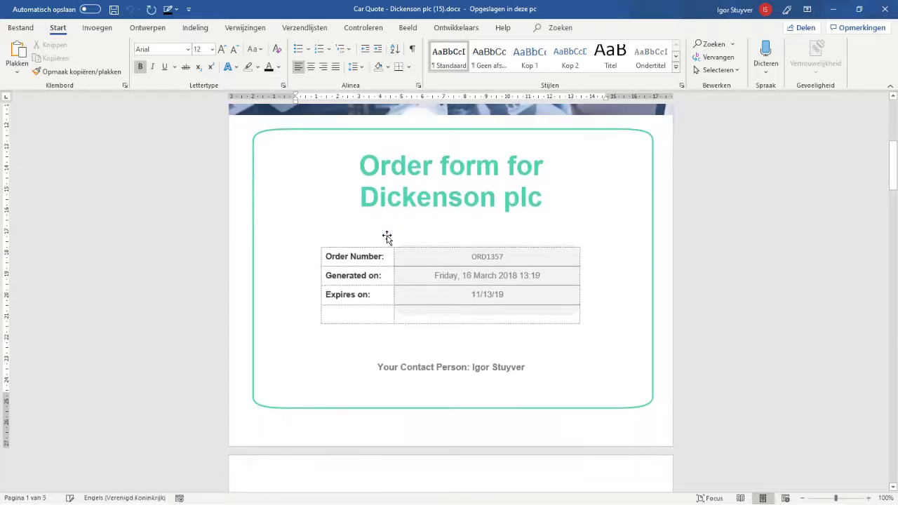
pyautogui.scroll(-8, 389, 229)
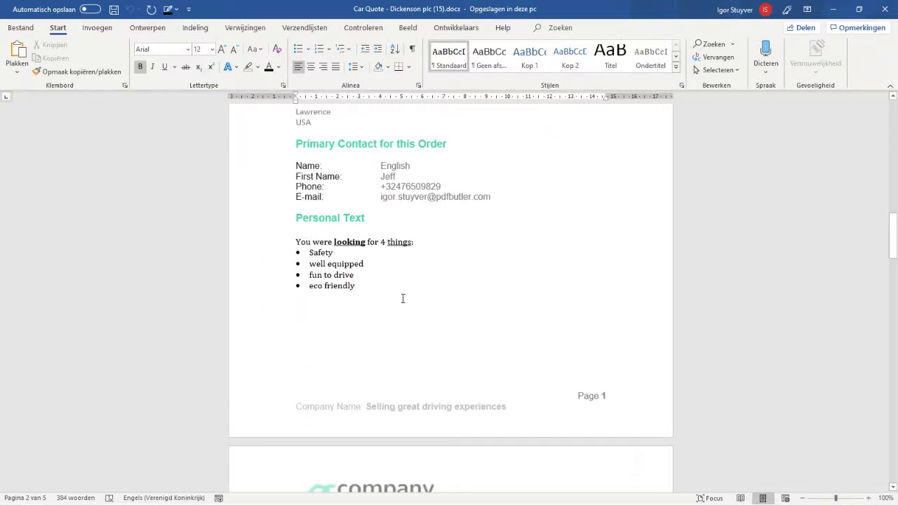
pyautogui.scroll(-8, 403, 299)
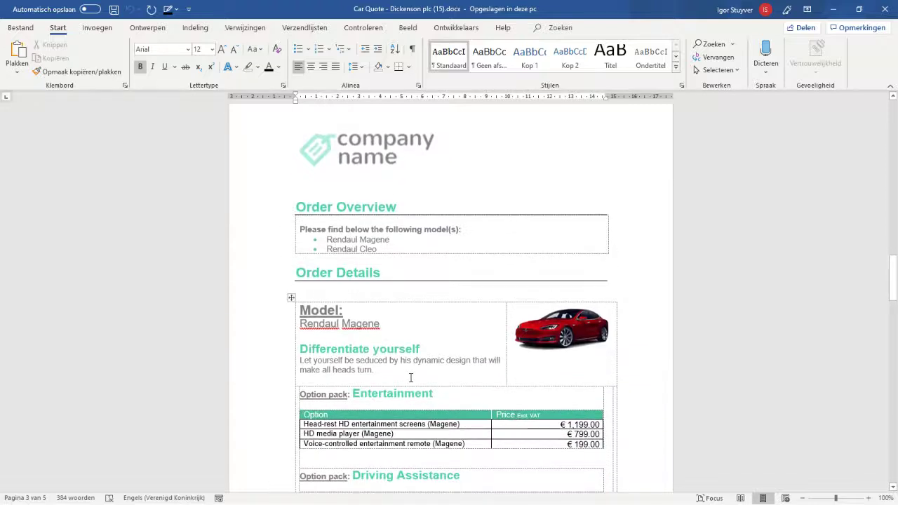
pyautogui.click(411, 378)
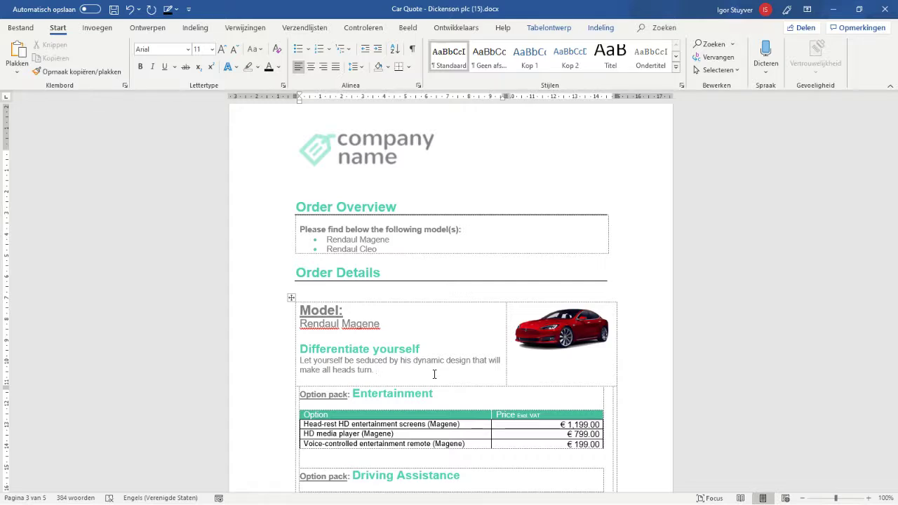
pyautogui.scroll(-1, 431, 361)
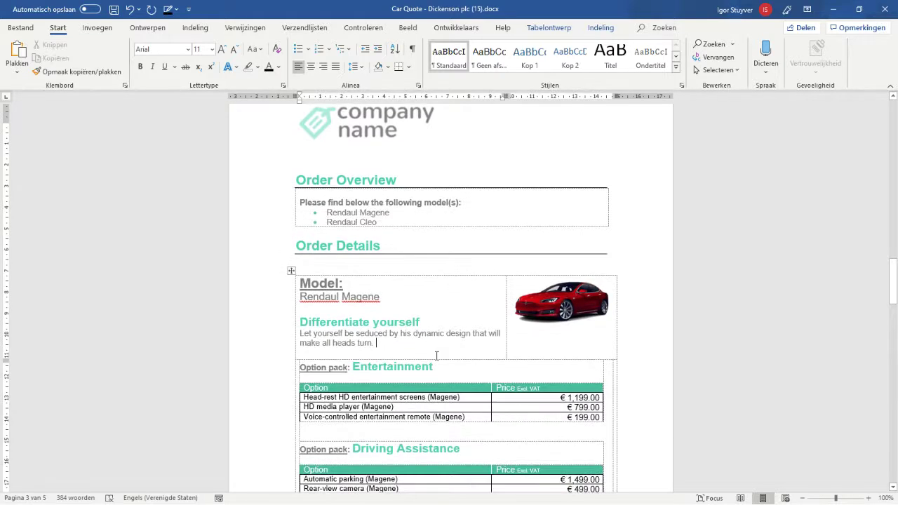
pyautogui.write('s')
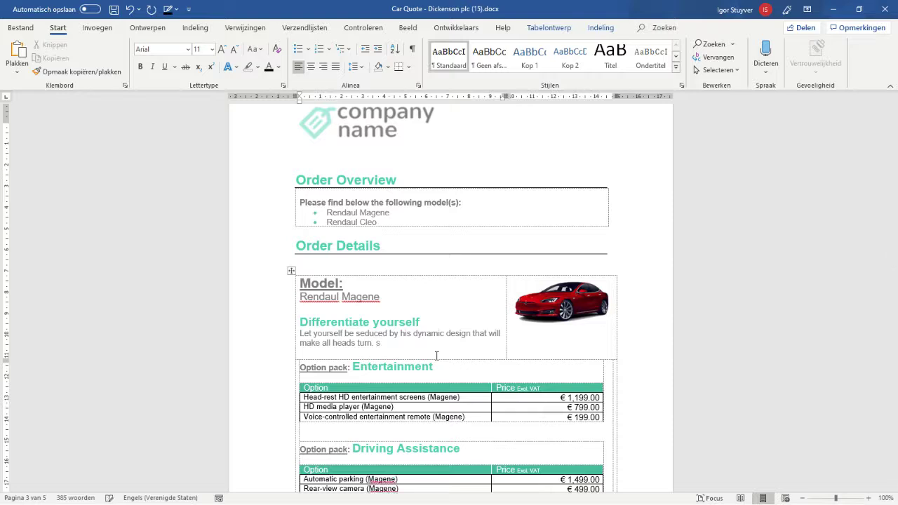
pyautogui.write('mall talk')
pyautogui.press('BackSpace')
pyautogui.write('k to be added')
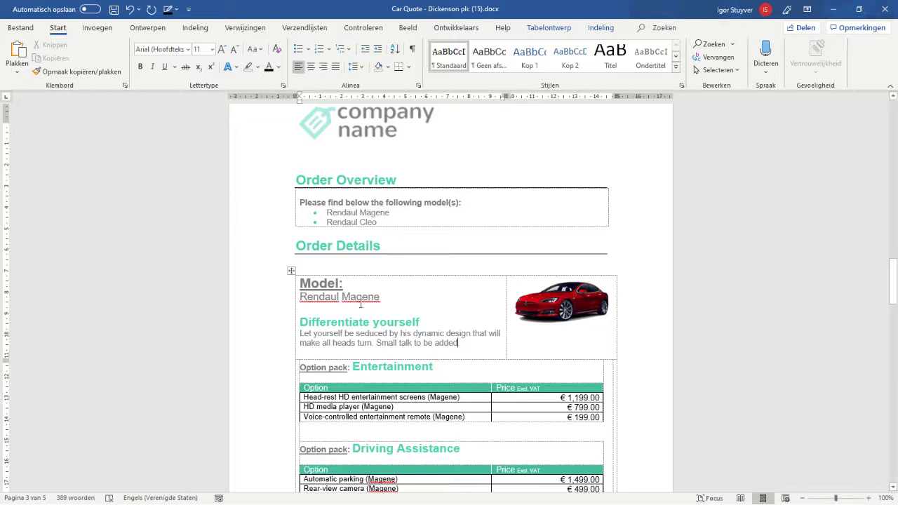
# Highlight the model name Rendaul Magene under the Model heading in yellow.
pyautogui.moveTo(385, 298); pyautogui.dragTo(292, 297)
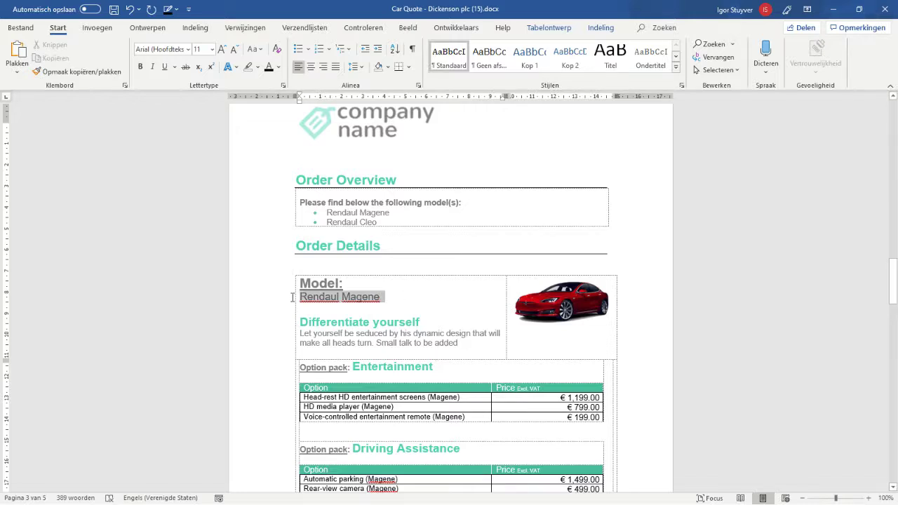
pyautogui.click(258, 67)
pyautogui.click(251, 86)
pyautogui.click(414, 313)
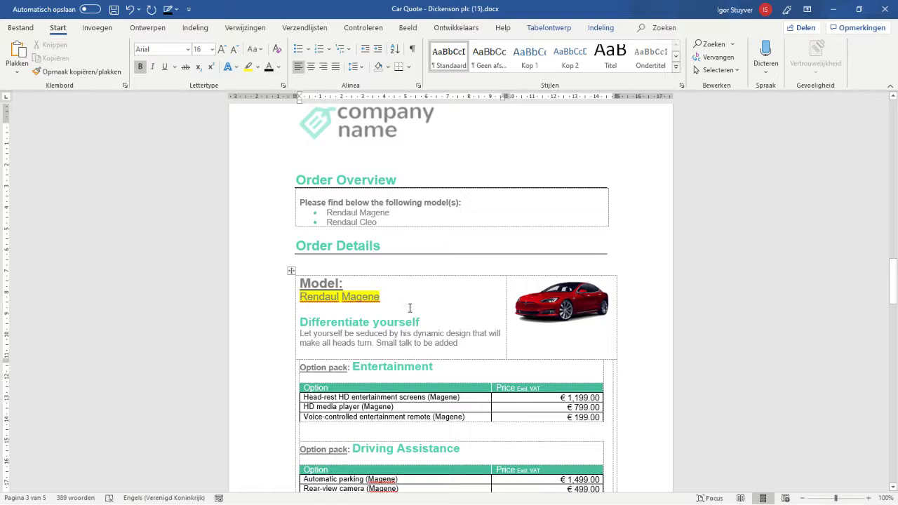
# Save the edited quote as a PDF in the Downloads > Demo folder, keeping the name Car Quote - Dickenson plc (15).
pyautogui.click(25, 29)
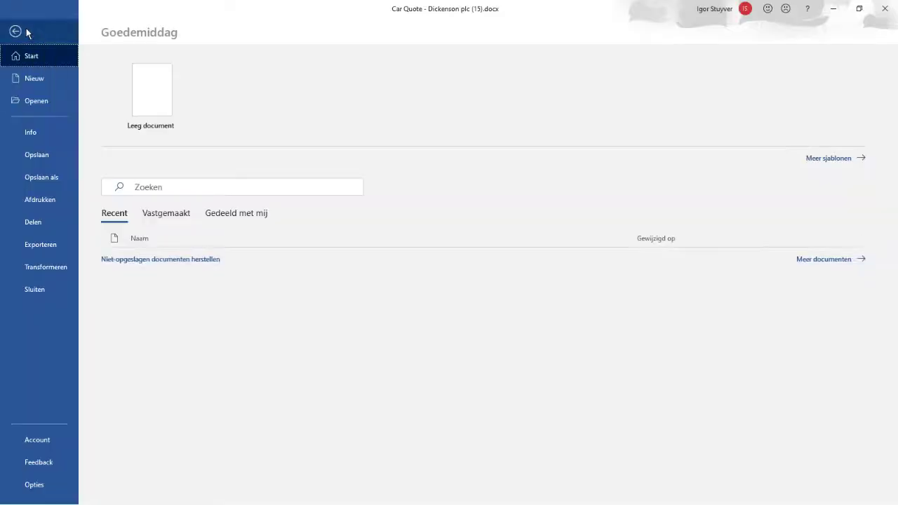
pyautogui.click(49, 178)
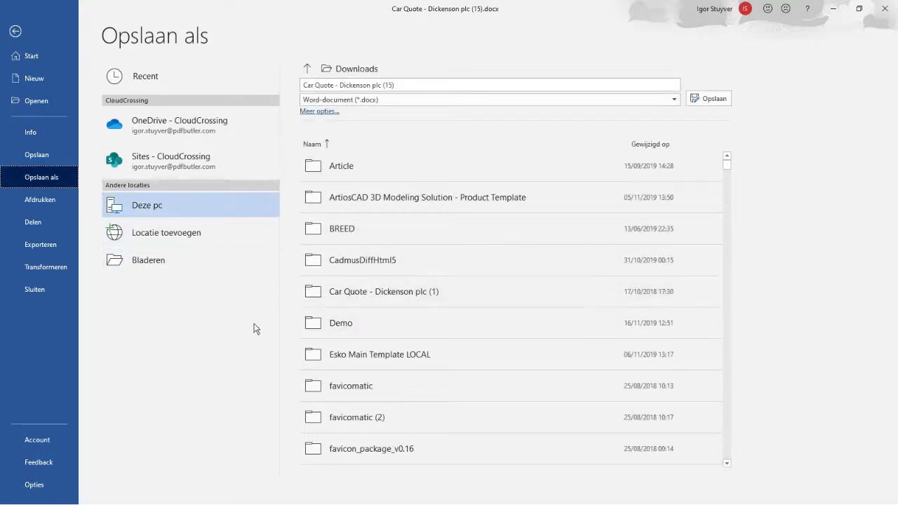
pyautogui.click(356, 325)
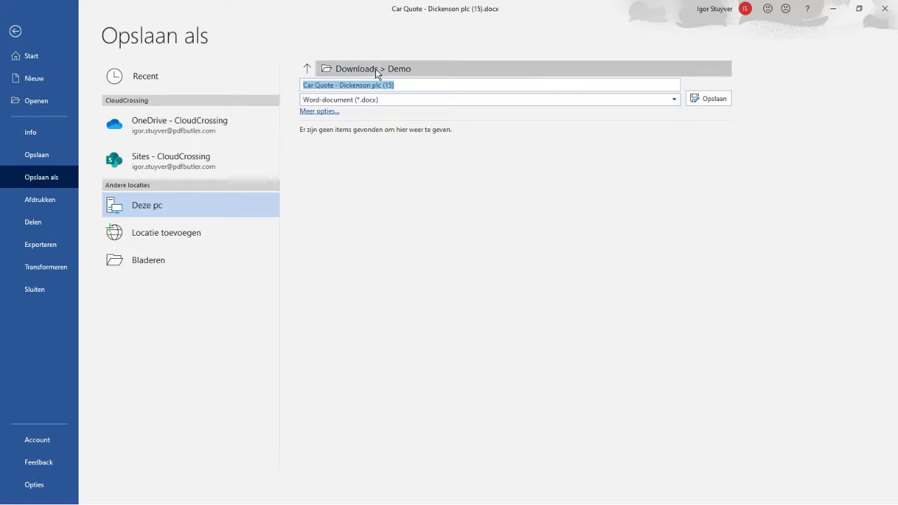
pyautogui.click(329, 99)
pyautogui.click(335, 175)
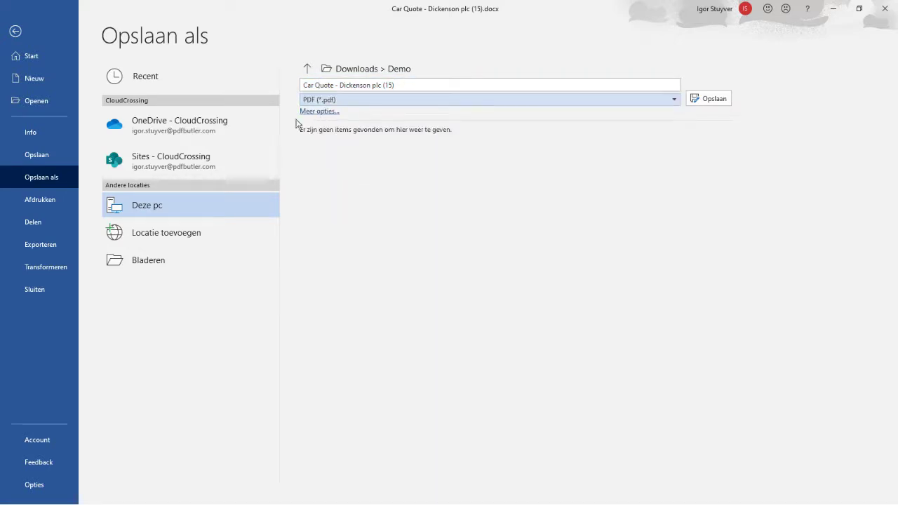
pyautogui.click(693, 99)
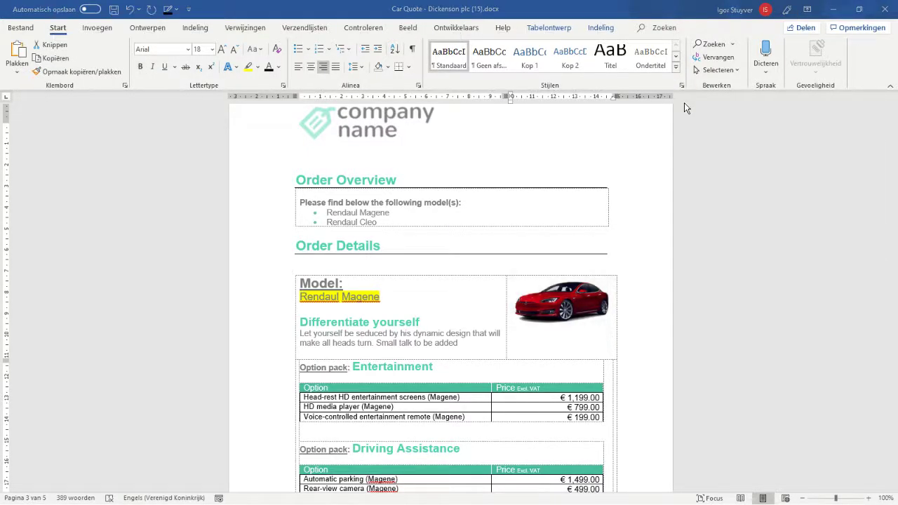
# Switch to Salesforce in the browser and upload Car Quote - Dickenson plc (15).pdf to the Car sales opportunity's files.
pyautogui.hotkey('alt', 'Tab')
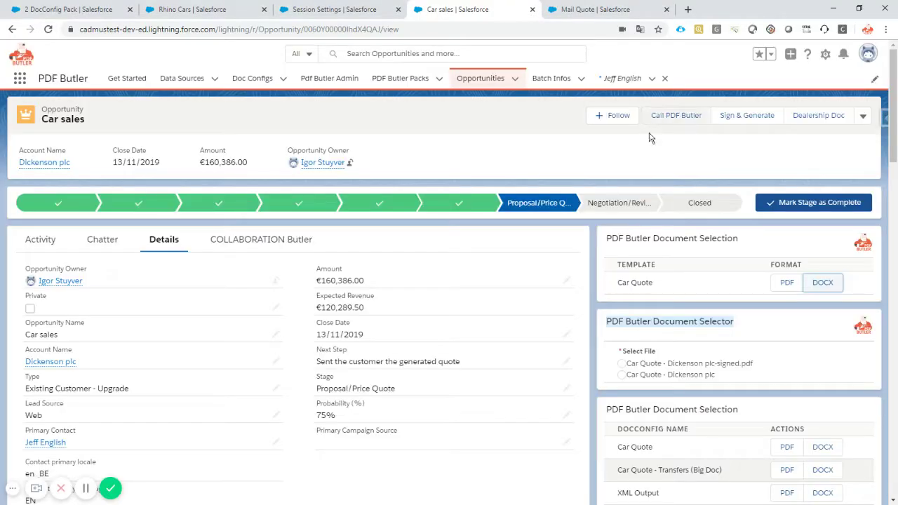
pyautogui.scroll(-10, 650, 138)
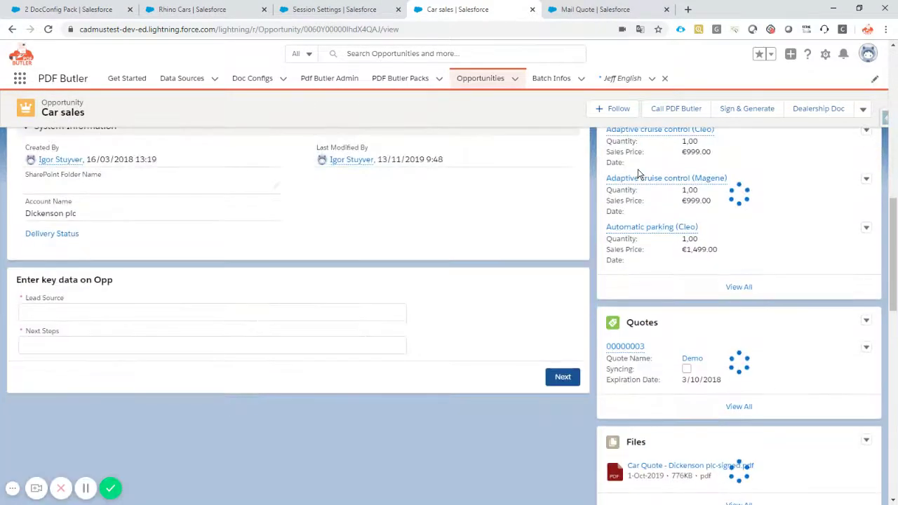
pyautogui.scroll(-2, 639, 174)
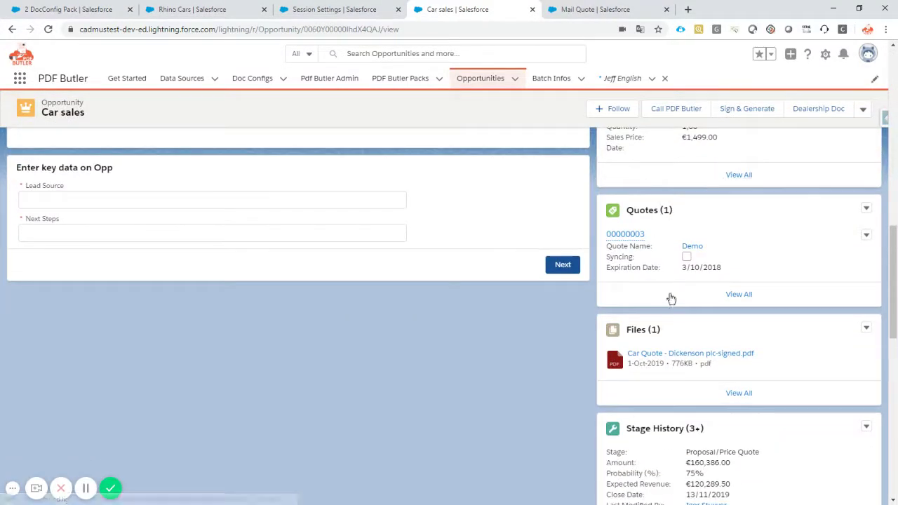
pyautogui.click(867, 333)
pyautogui.click(843, 348)
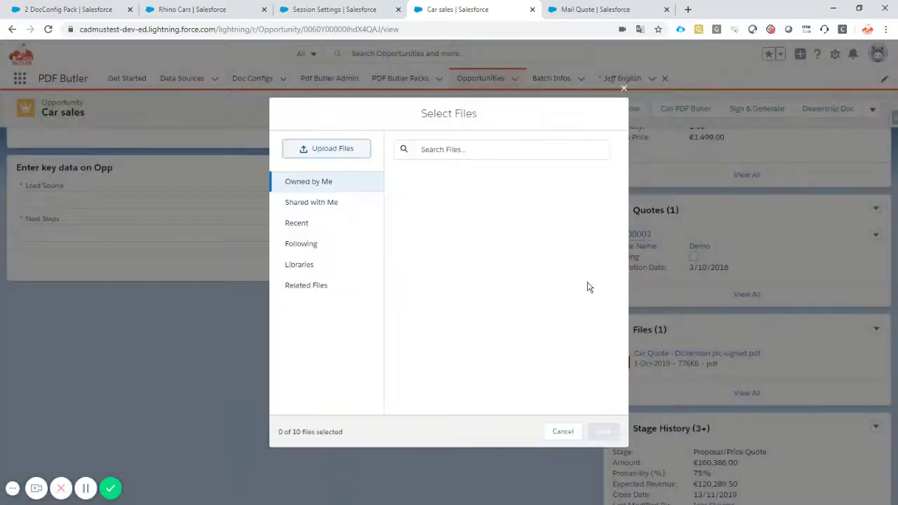
pyautogui.click(365, 152)
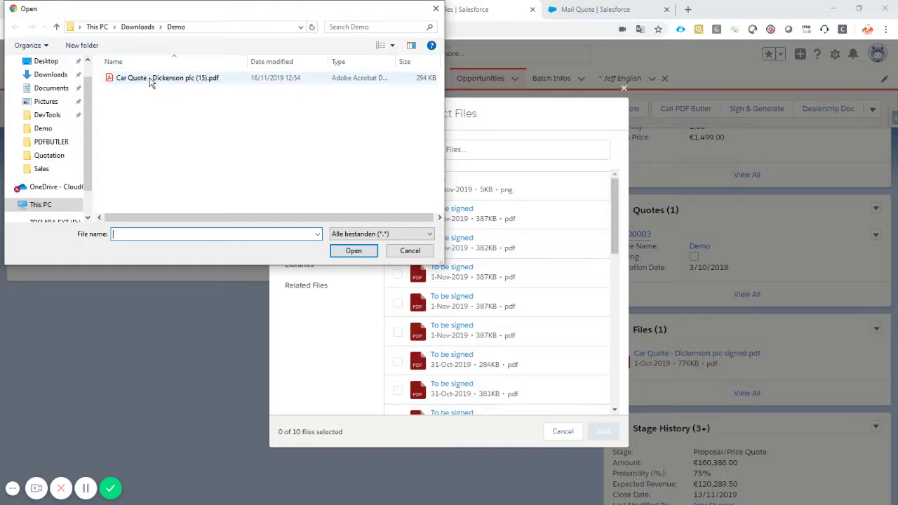
pyautogui.doubleClick(172, 82)
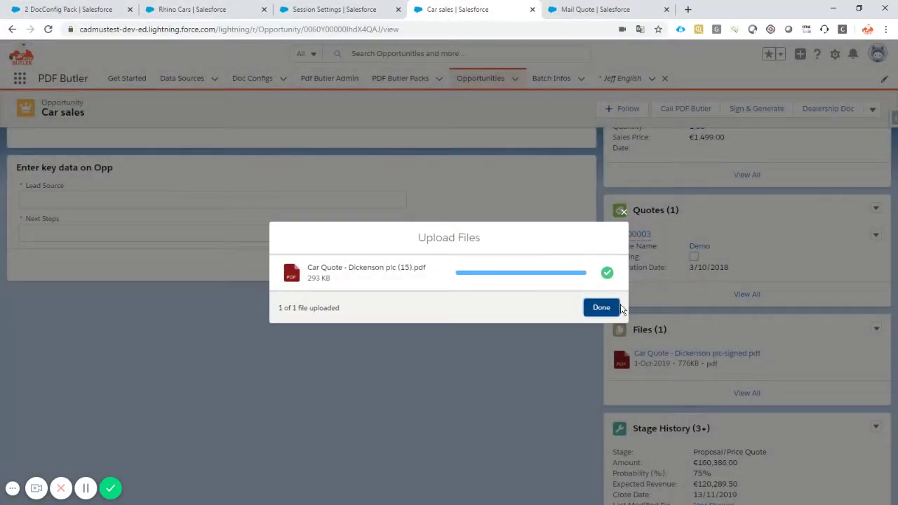
pyautogui.click(601, 307)
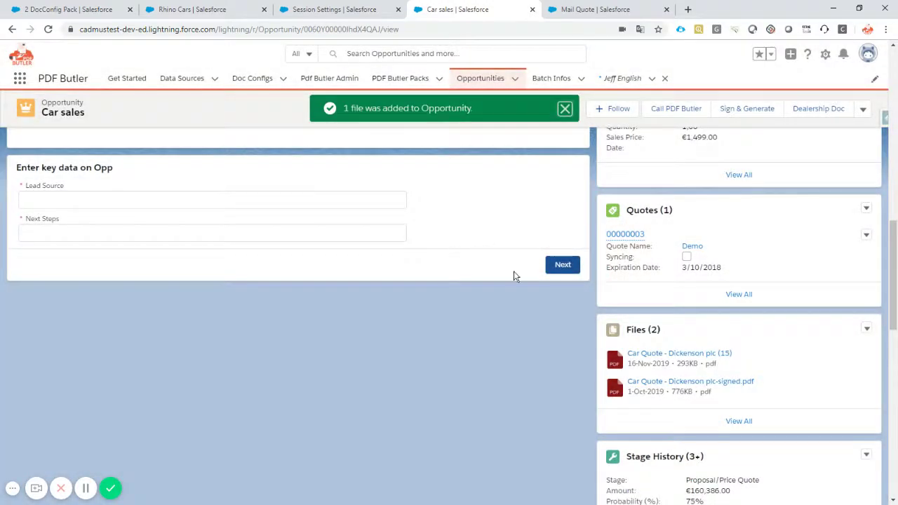
# Reload the Car sales opportunity page to refresh the PDF Butler Document Selector's file list.
pyautogui.scroll(10, 660, 357)
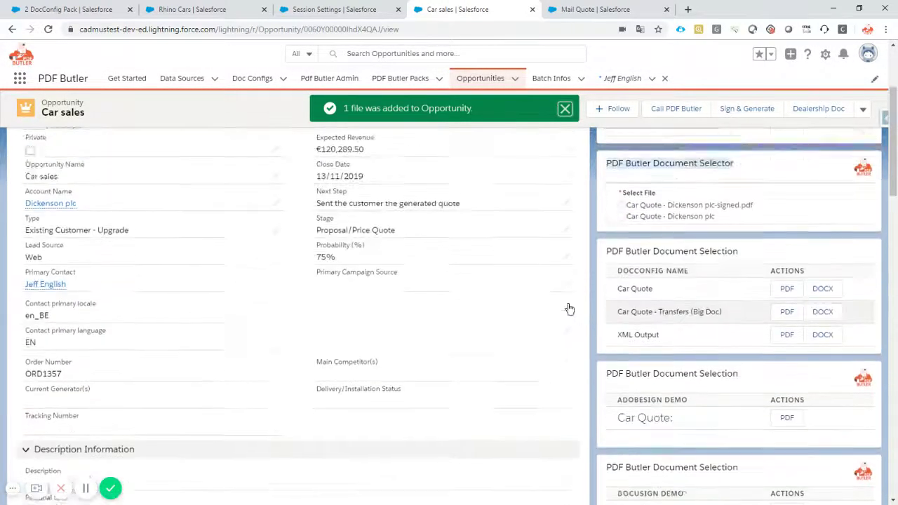
pyautogui.scroll(3, 554, 306)
pyautogui.click(48, 29)
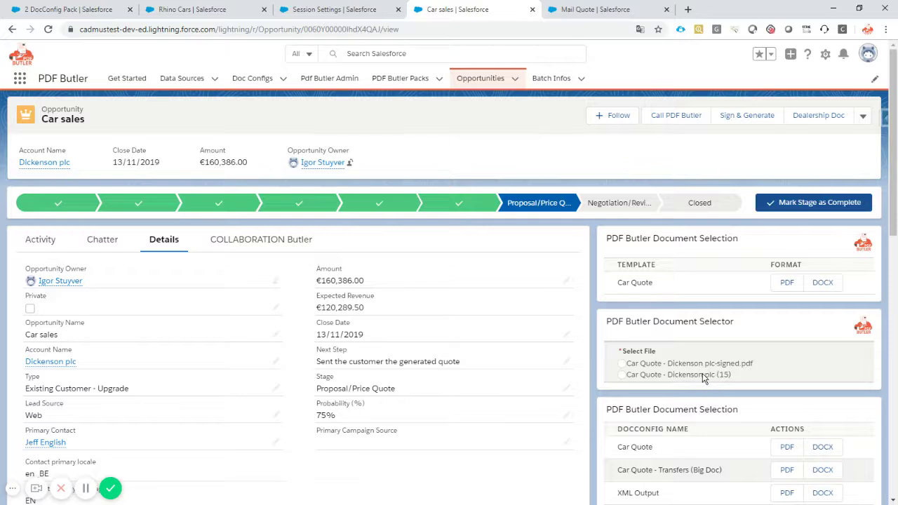
# Edit the opportunity record page and add an LC_FileSelector component above the first PDF Butler Document Selection.
pyautogui.click(826, 56)
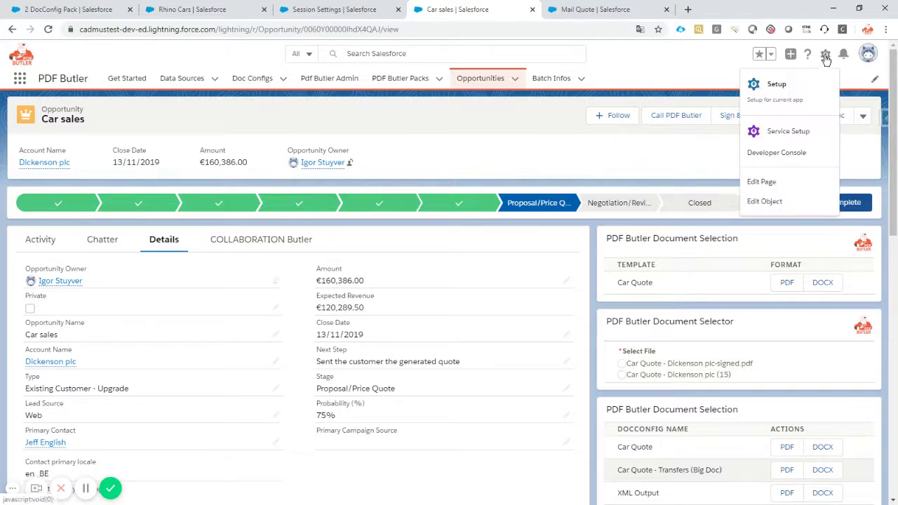
pyautogui.click(767, 182)
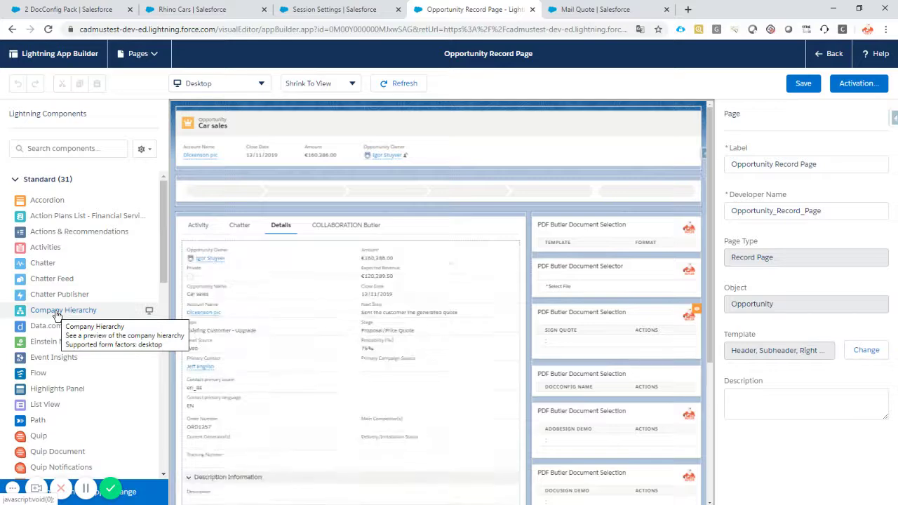
pyautogui.scroll(-8, 58, 313)
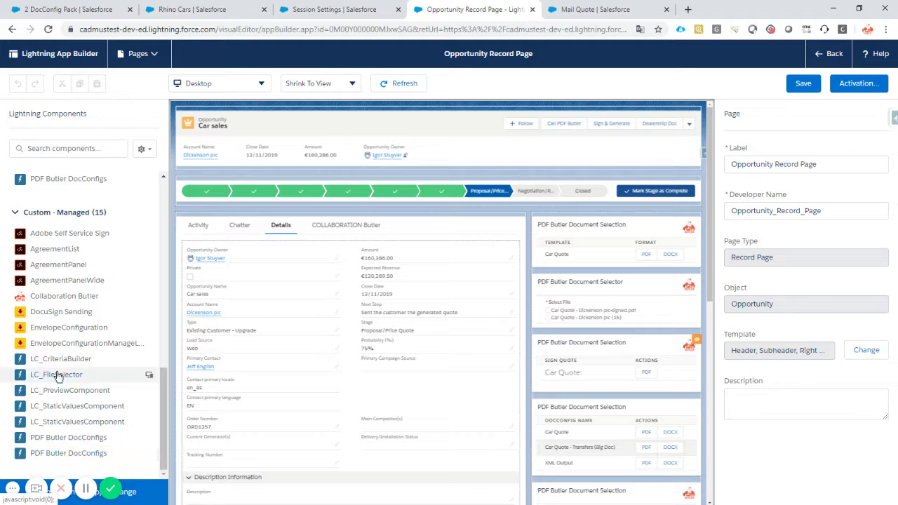
pyautogui.moveTo(47, 377); pyautogui.dragTo(570, 223)
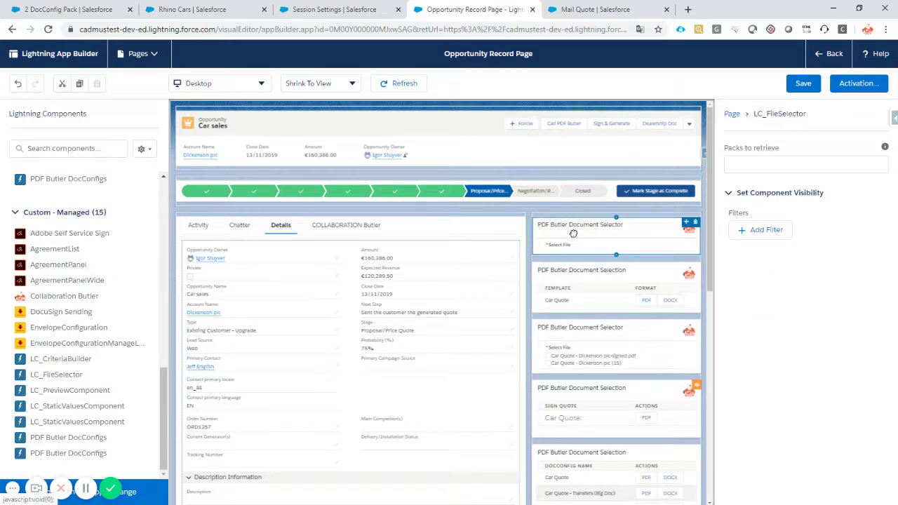
# Set the new file selector's Packs to retrieve to the Mail Quote pack's record ID, a0L1v00000IRwWxEAL, and save the page.
pyautogui.click(752, 166)
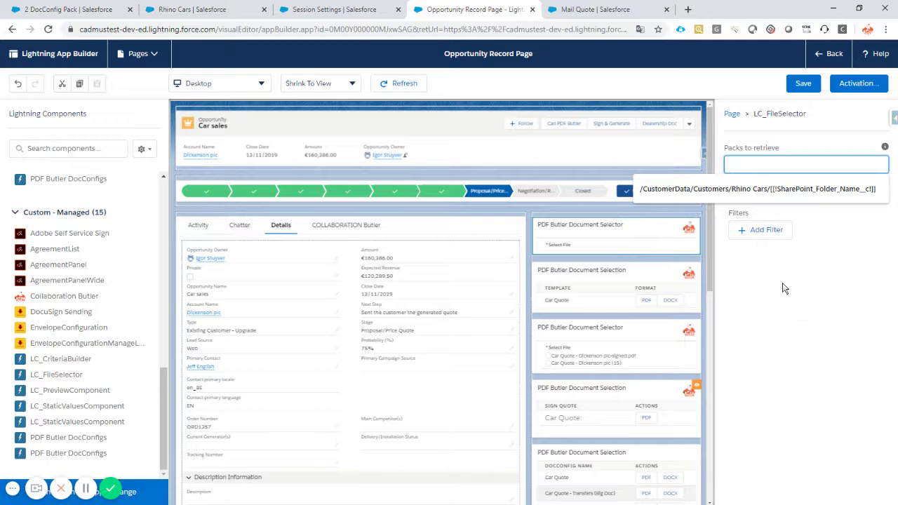
pyautogui.click(583, 14)
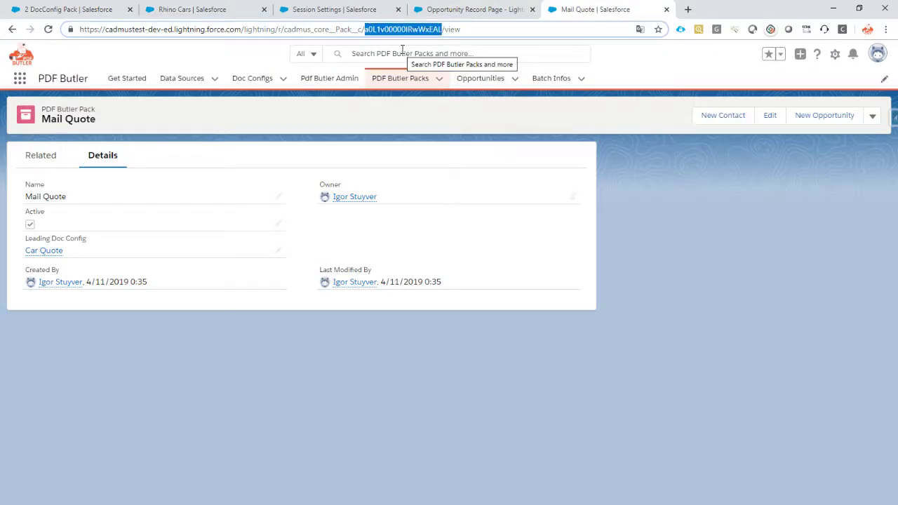
pyautogui.click(482, 11)
pyautogui.write('a0L1v00000IRwWxEAL')
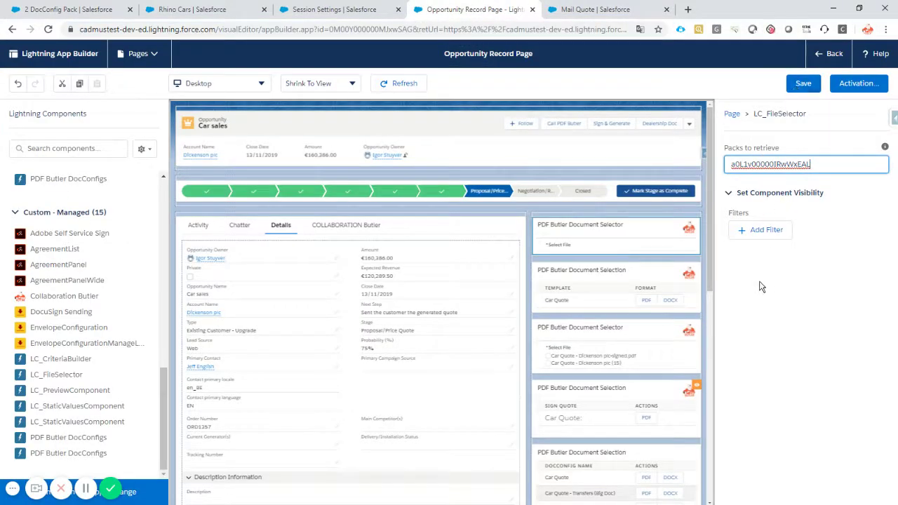
pyautogui.click(804, 84)
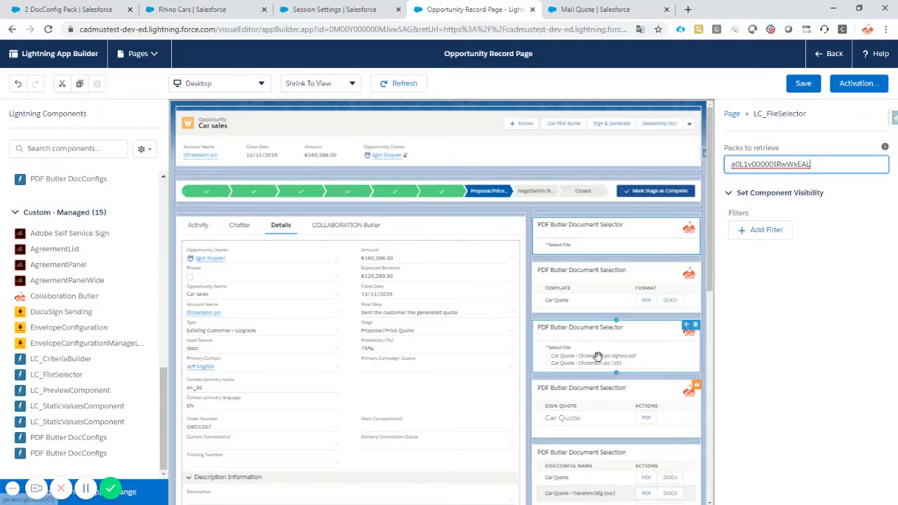
# Leave the Lightning App Builder without saving further changes and return to the Car sales opportunity.
pyautogui.doubleClick(759, 166)
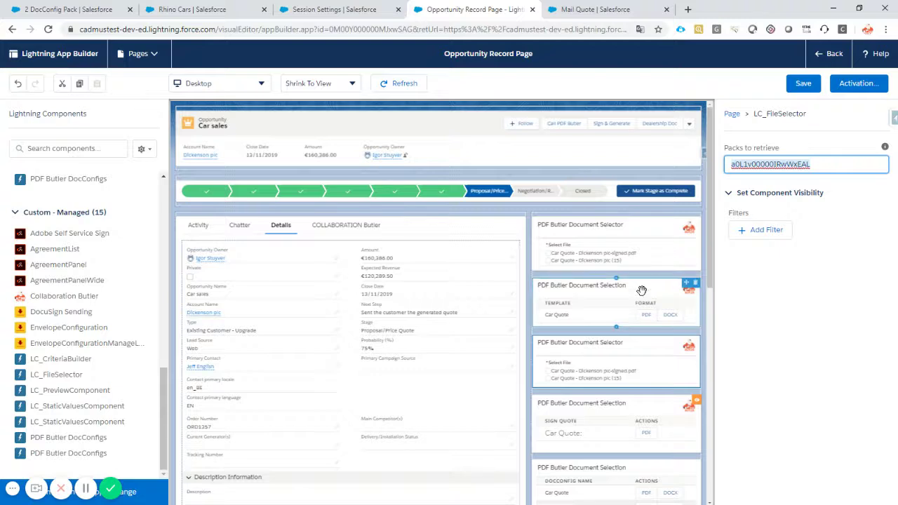
pyautogui.click(825, 63)
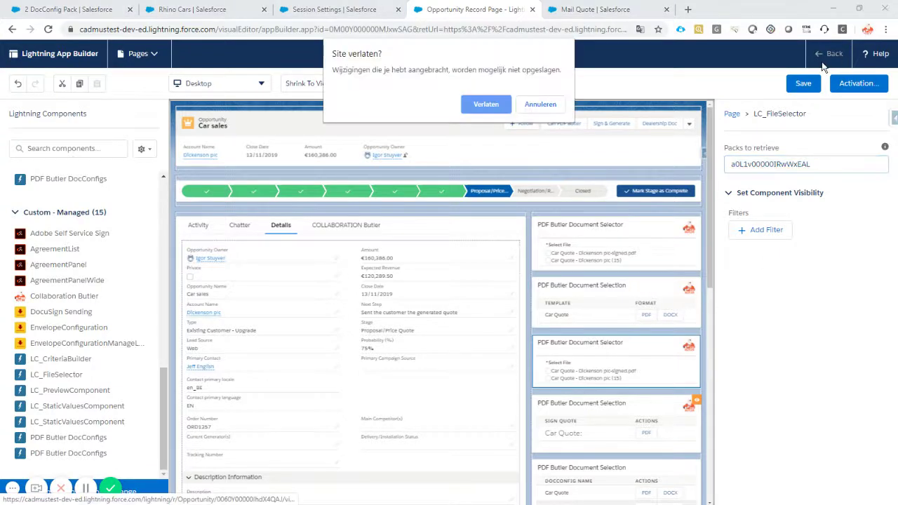
pyautogui.click(493, 103)
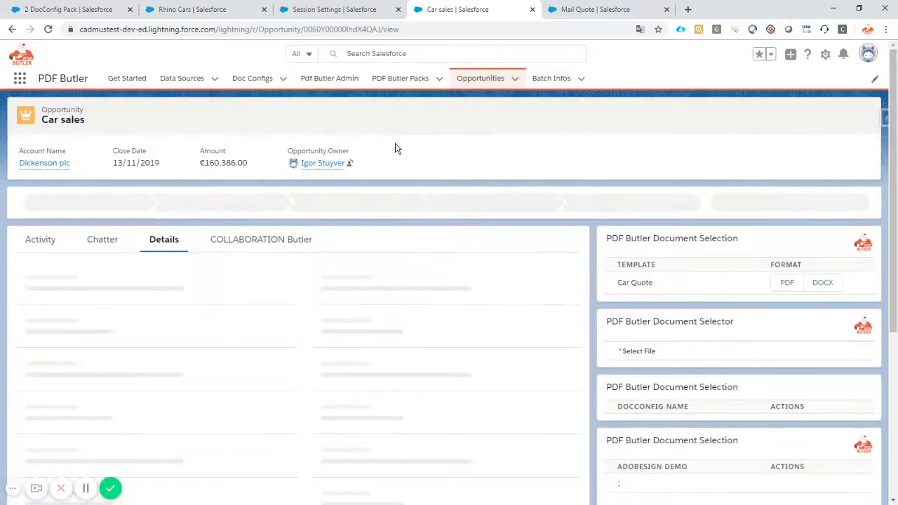
# Select Car Quote - Dickenson plc (15) in the PDF Butler Document Selector and send it with Mail Quote.
pyautogui.click(684, 374)
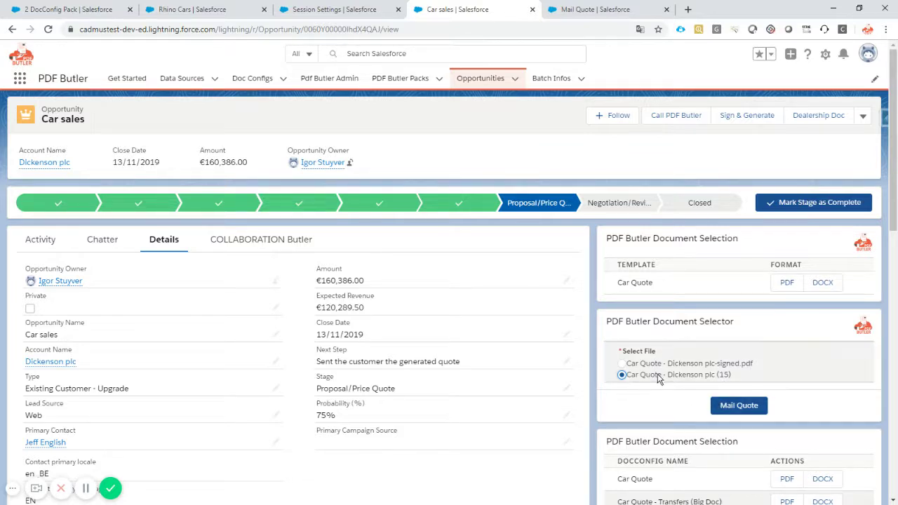
pyautogui.click(737, 411)
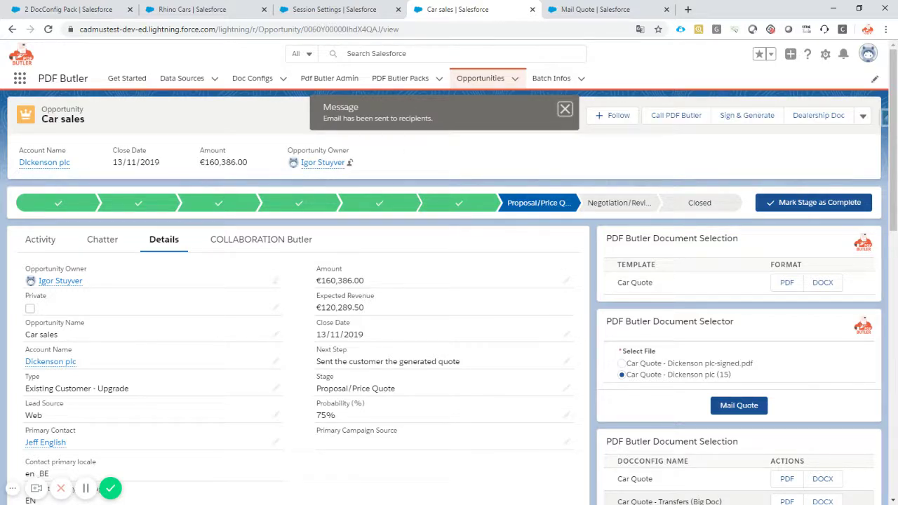
# Download the pictures in Outlook's "Your personal killer quote - Car sales" email, review the message and return to Salesforce.
pyautogui.moveTo(47, 447)
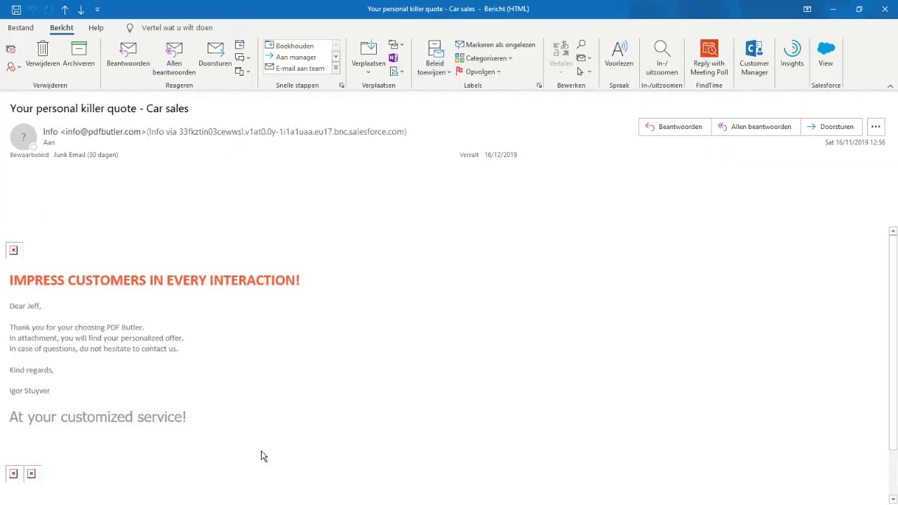
pyautogui.click(177, 185)
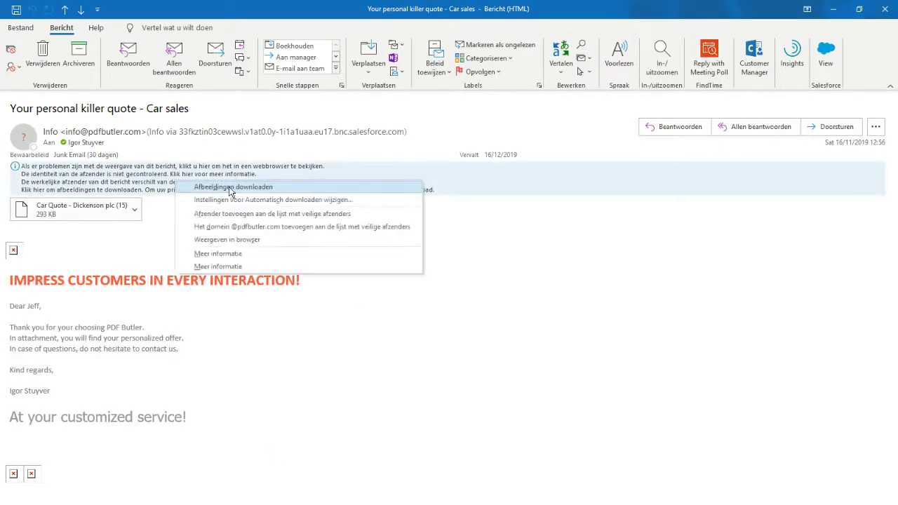
pyautogui.click(232, 187)
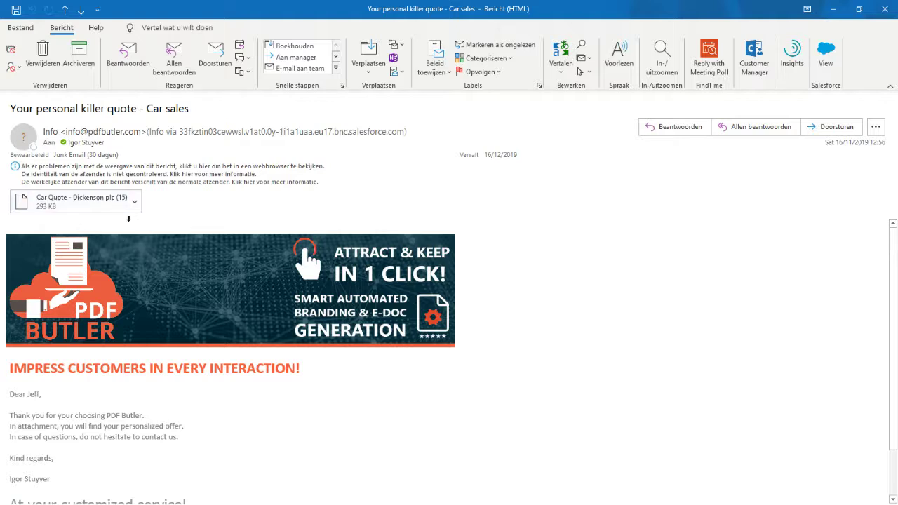
pyautogui.scroll(-2, 94, 223)
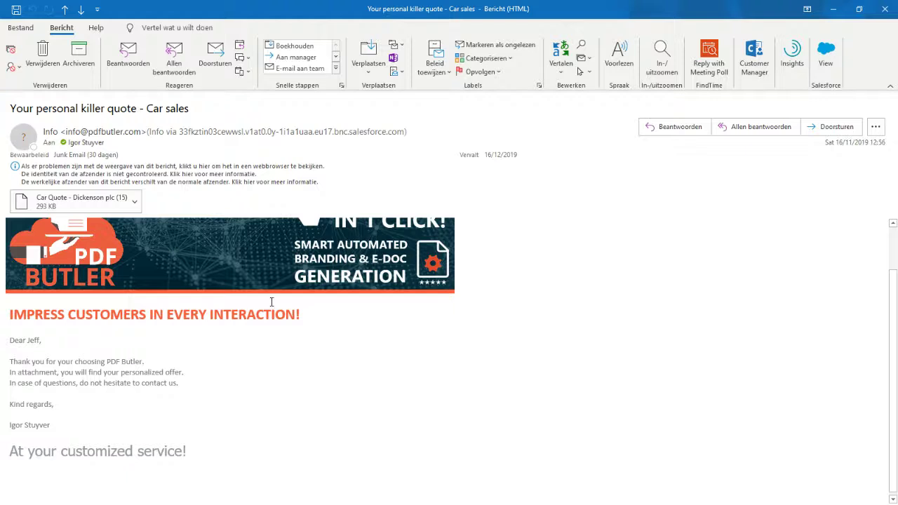
pyautogui.scroll(2, 409, 307)
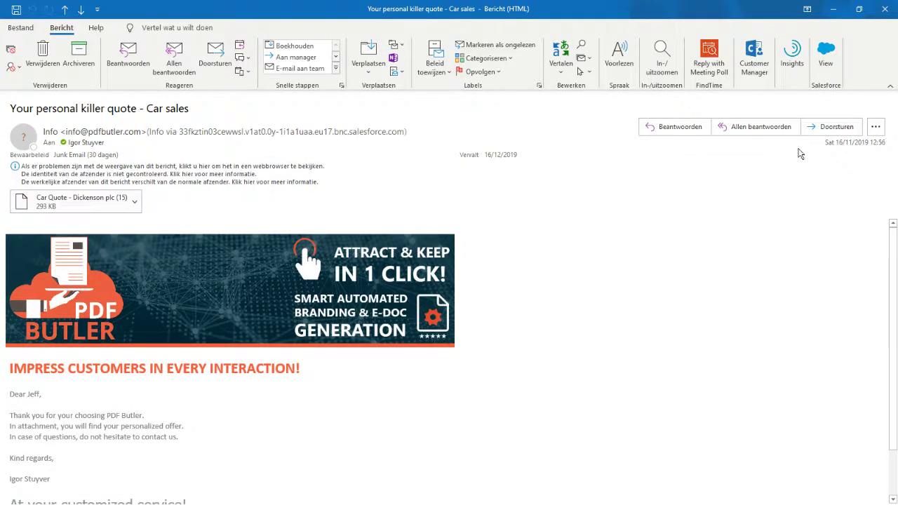
pyautogui.hotkey('alt', 'Tab')
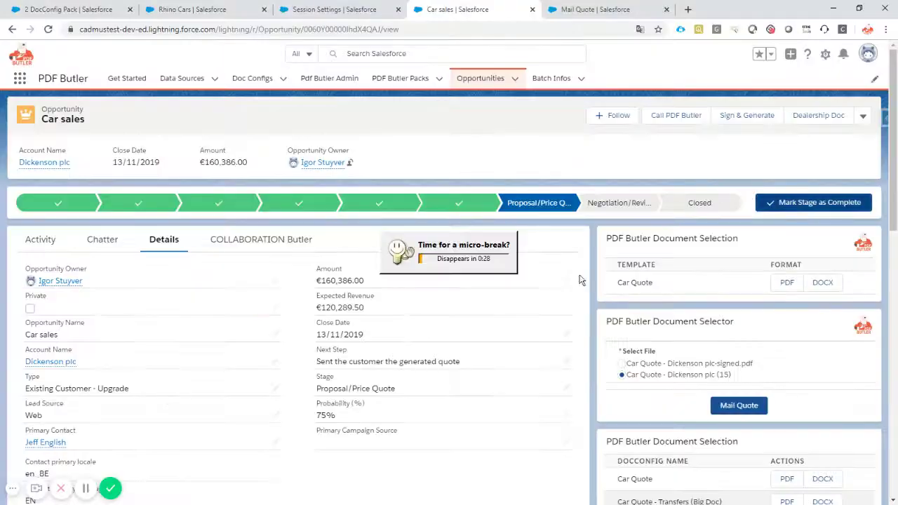